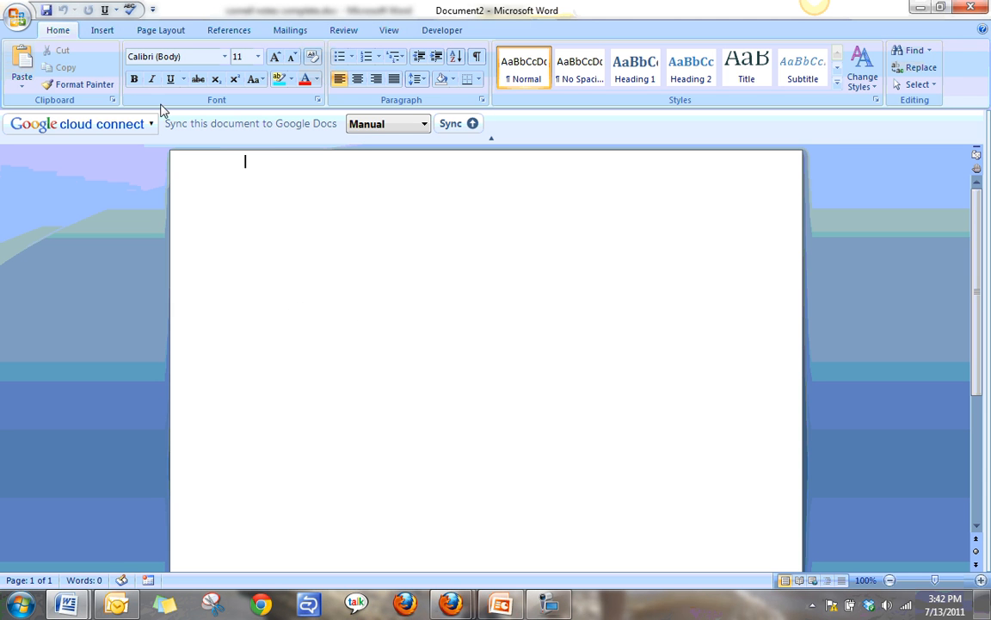
Set the blank document's page margins to the Narrow preset, 0.5" on every side.
left_click(158, 33)
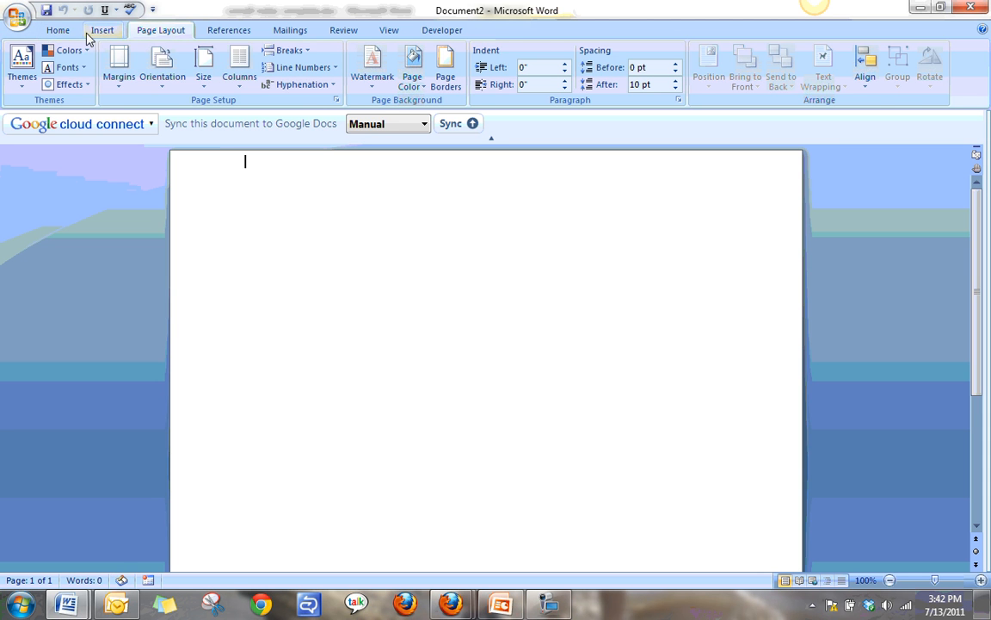
left_click(59, 33)
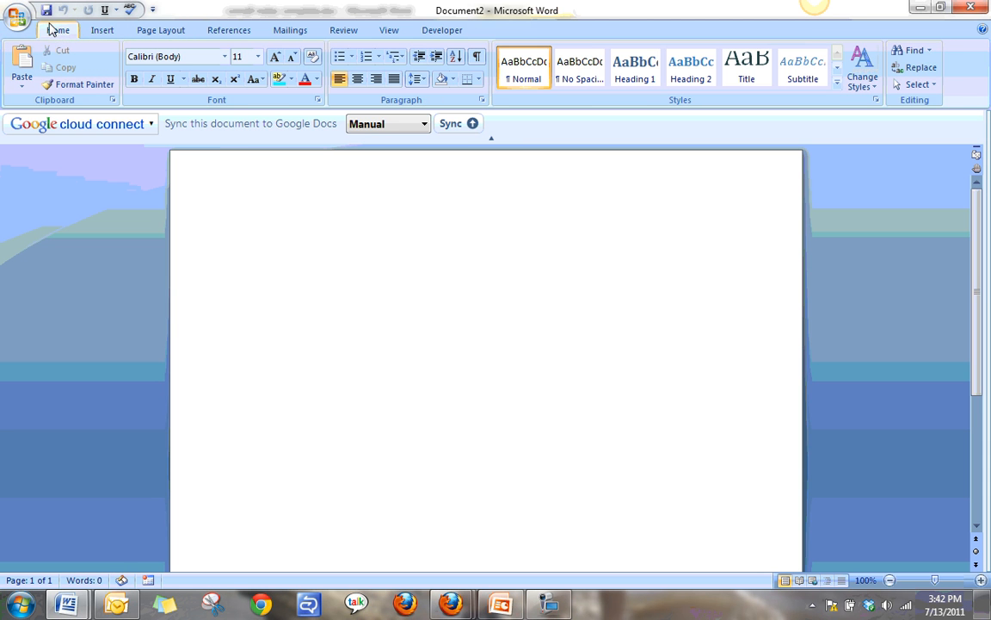
left_click(162, 34)
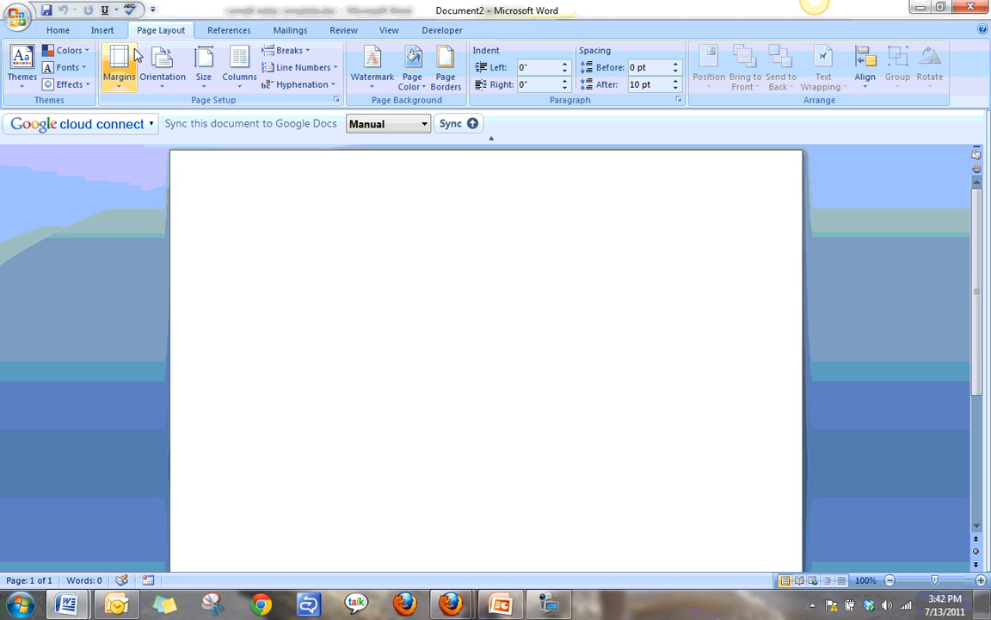
left_click(121, 65)
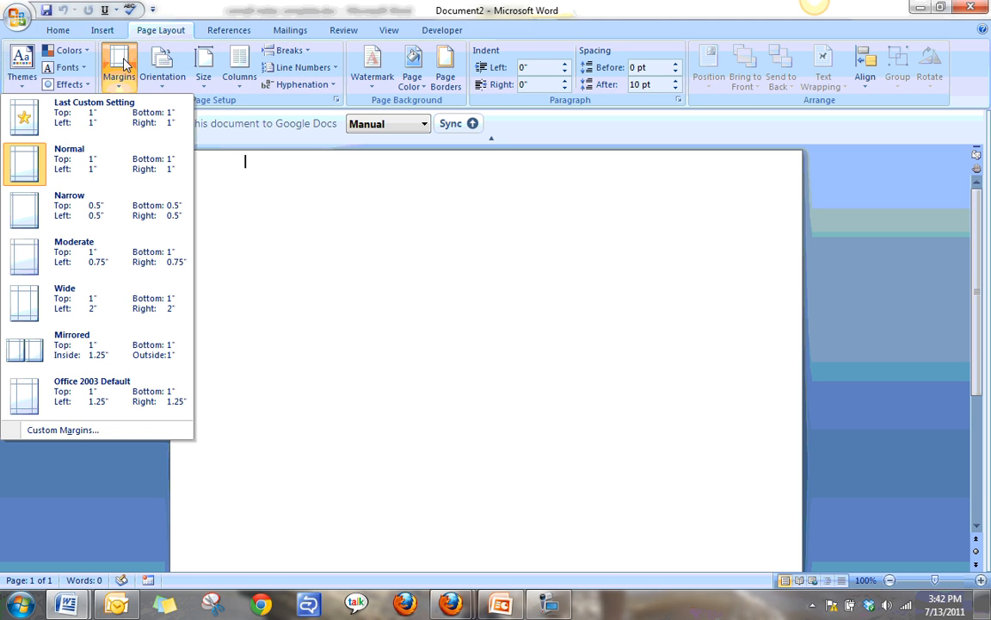
left_click(35, 209)
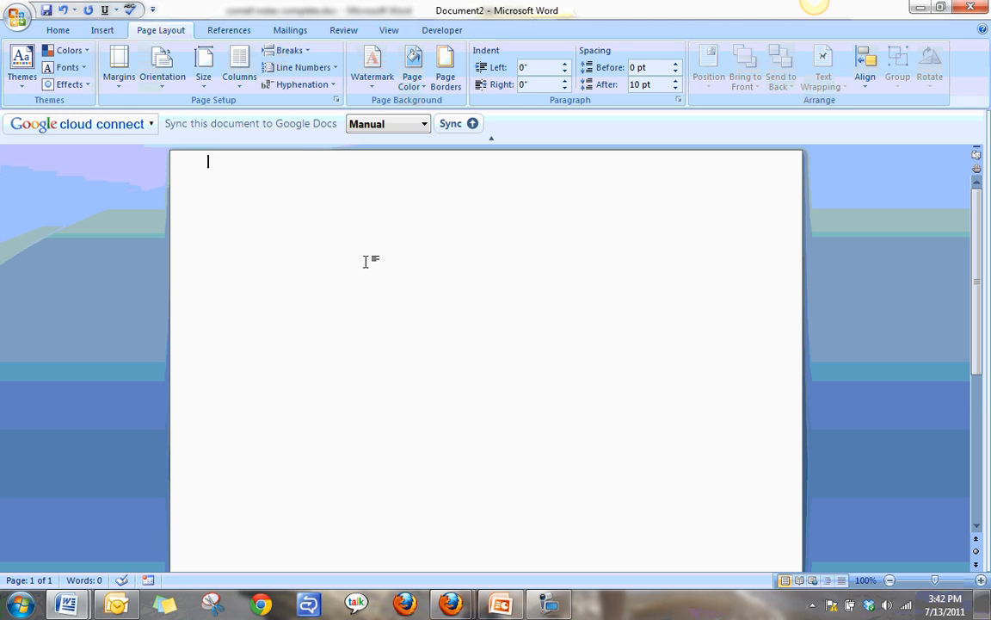
Insert a table with two columns and seven rows at the start of the document.
left_click(58, 31)
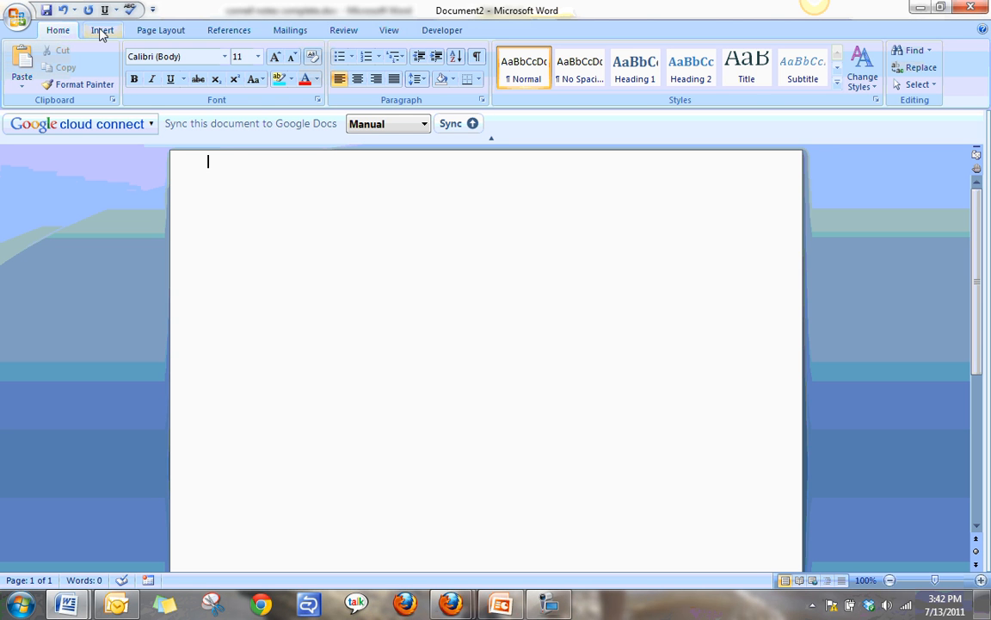
left_click(101, 31)
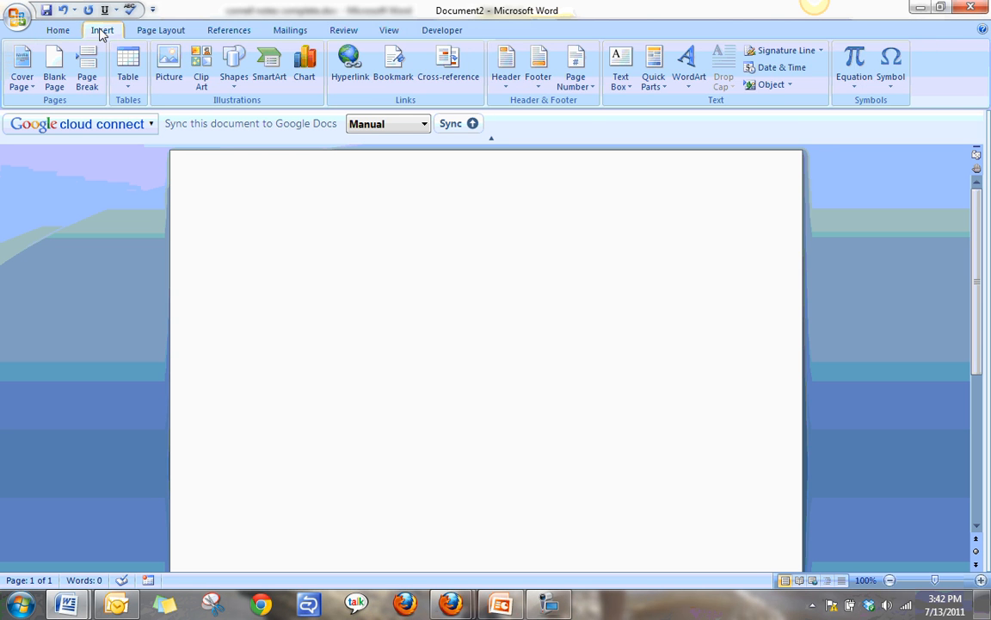
left_click(128, 67)
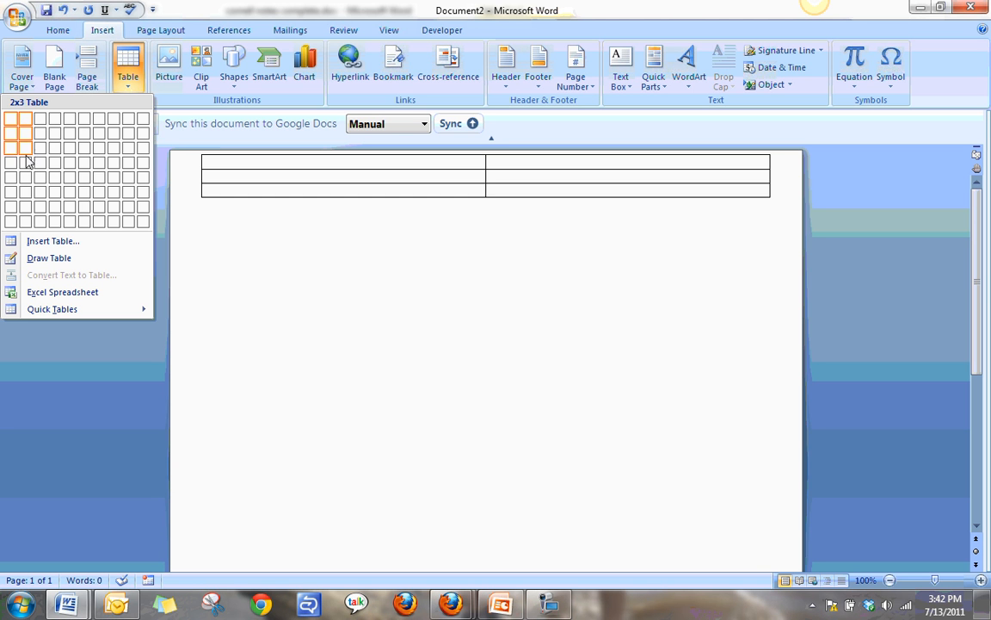
left_click(24, 213)
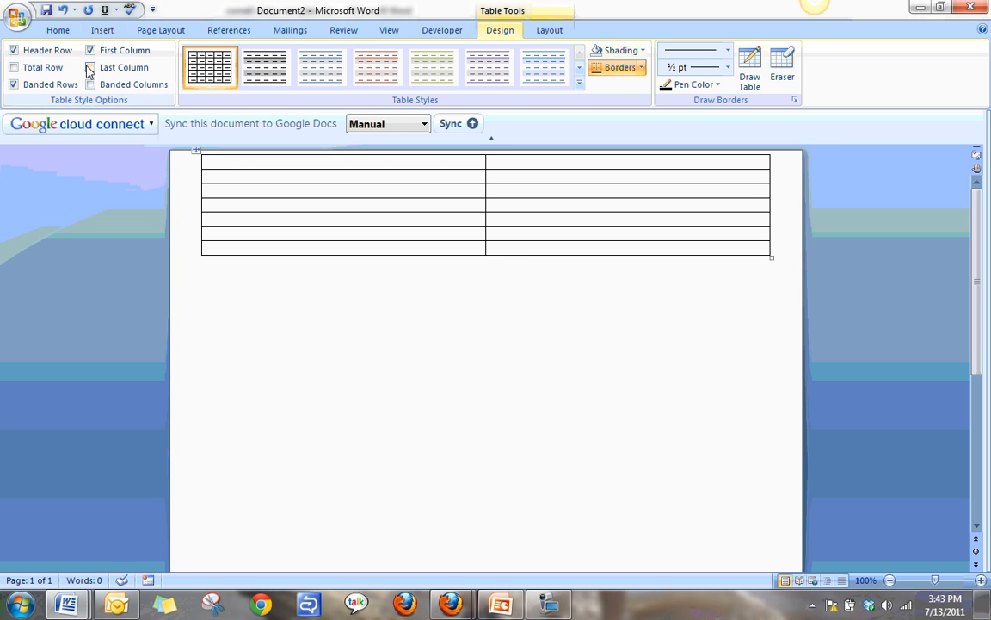
Set the font in the table's first cell to Verdana, size 14.
left_click(60, 33)
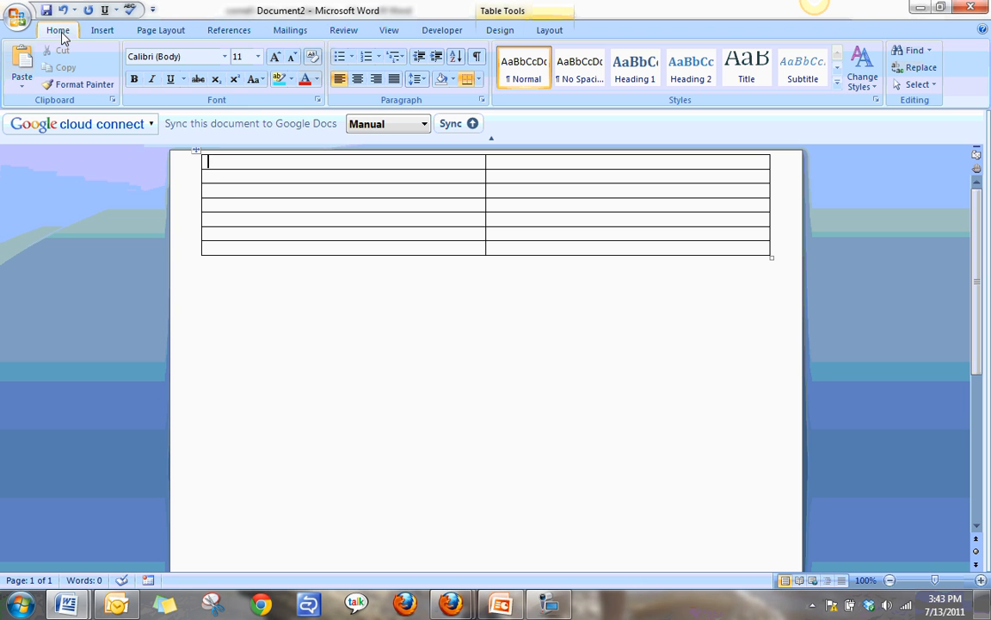
left_click(225, 57)
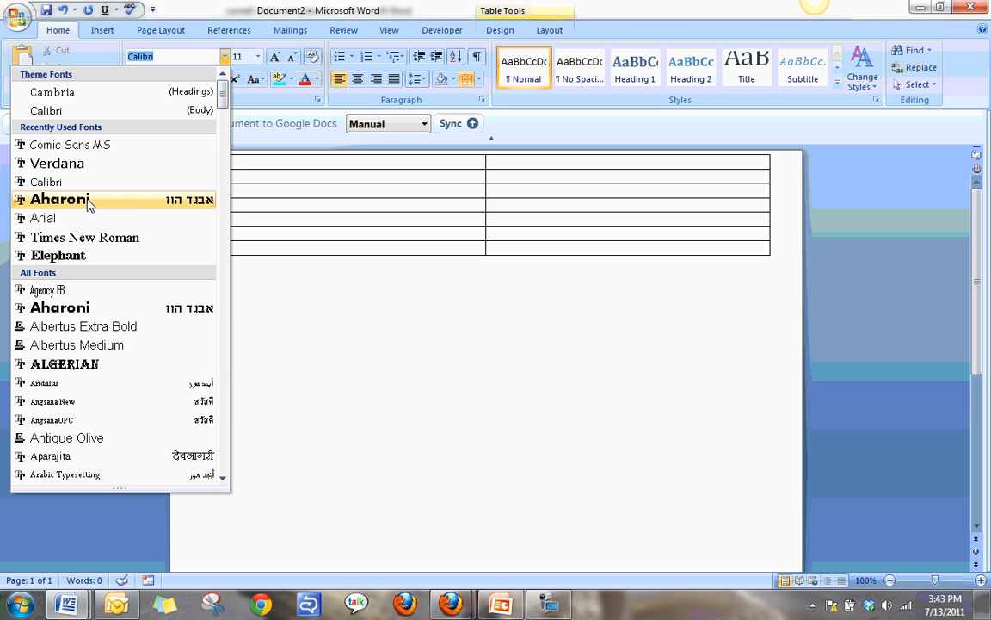
left_click(90, 164)
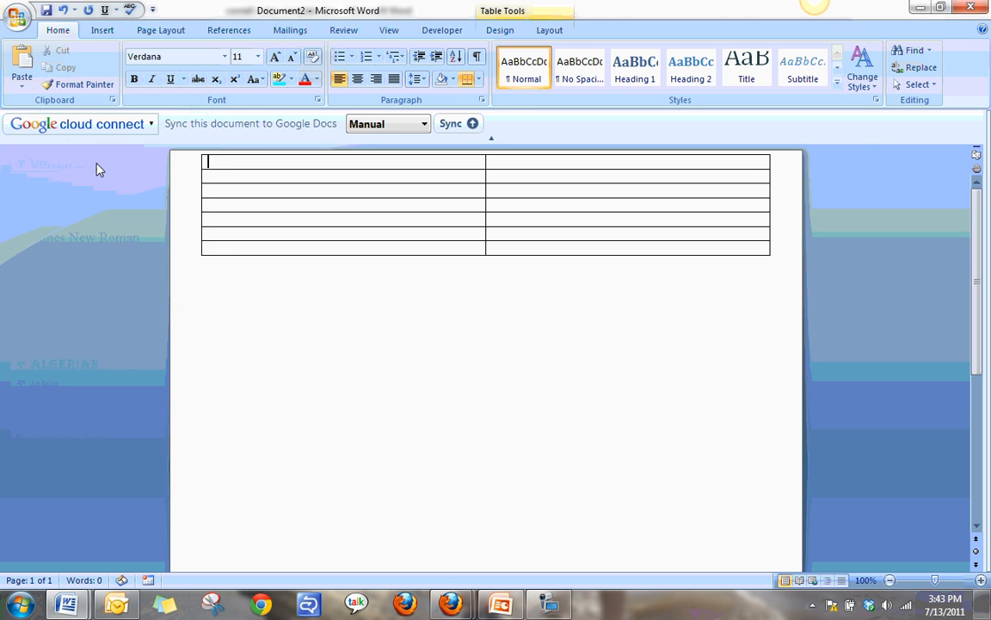
left_click(258, 57)
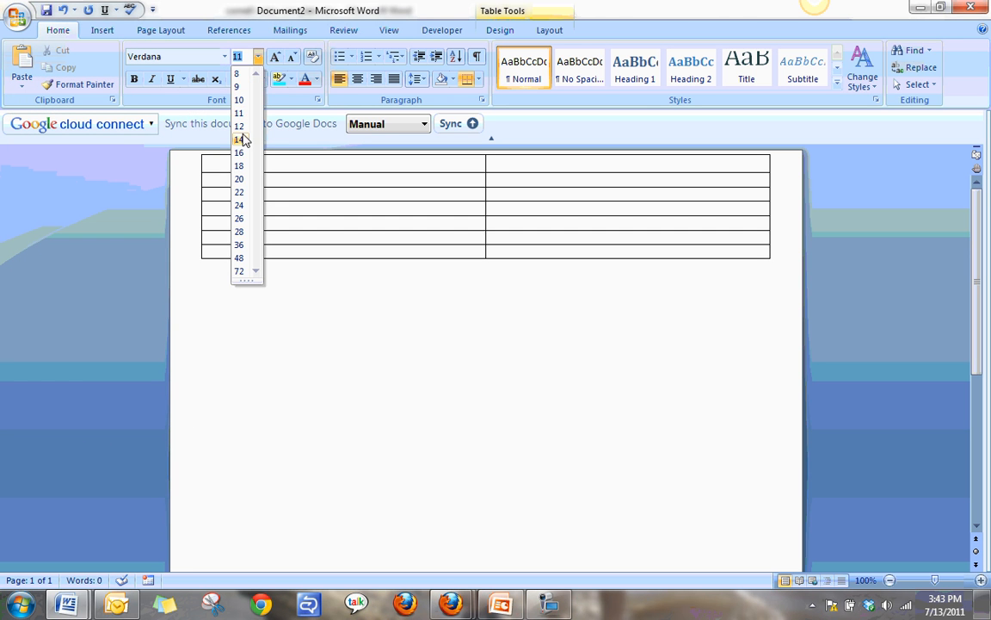
left_click(241, 139)
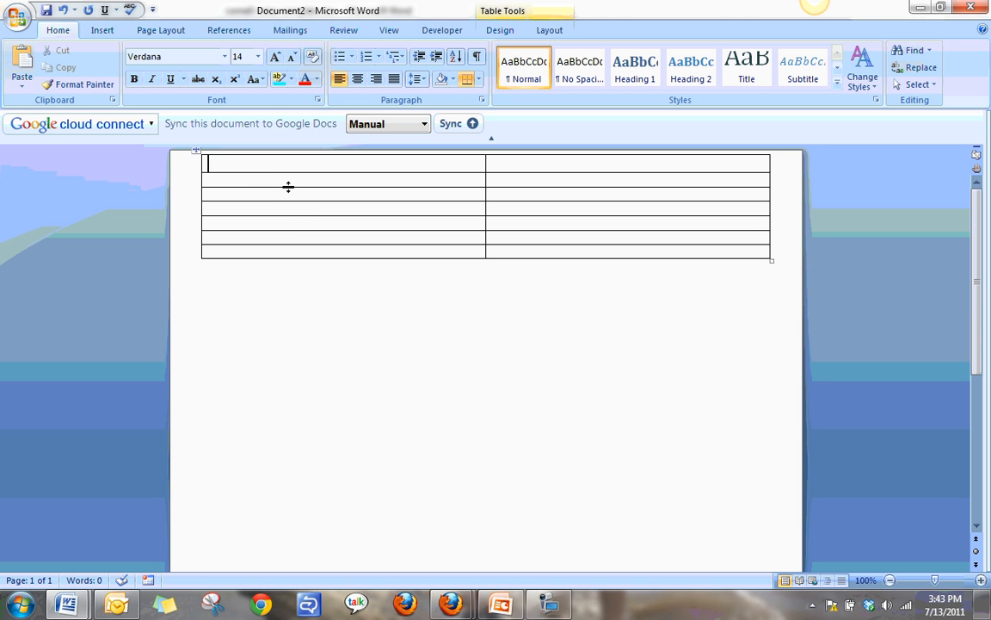
Enter "Theme:" in the first cell and add three blank lines below it to make the row taller.
type("Theme")
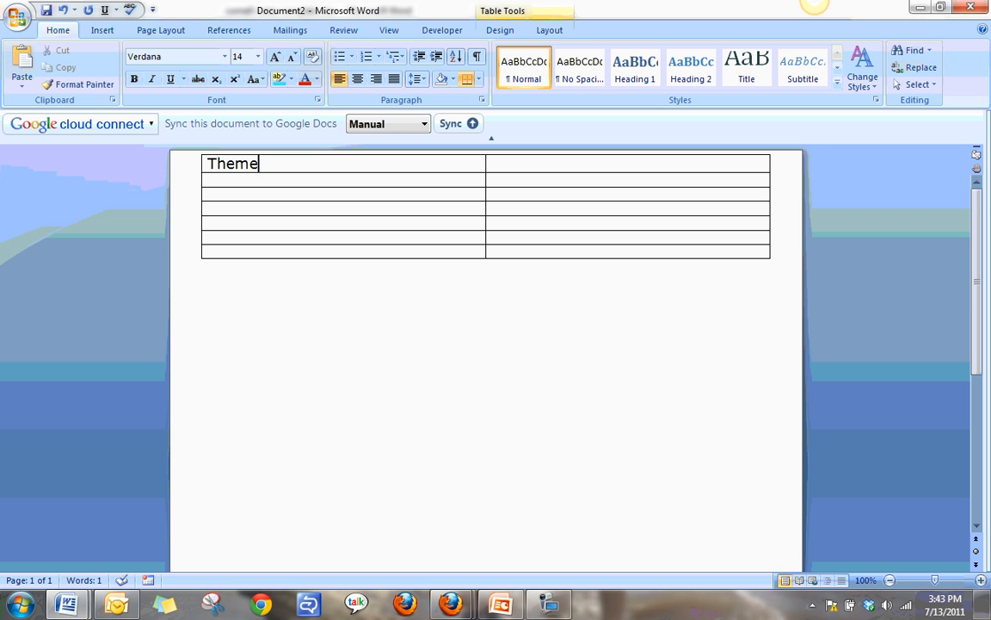
type(":")
key("Return")
key("Return")
key("Return")
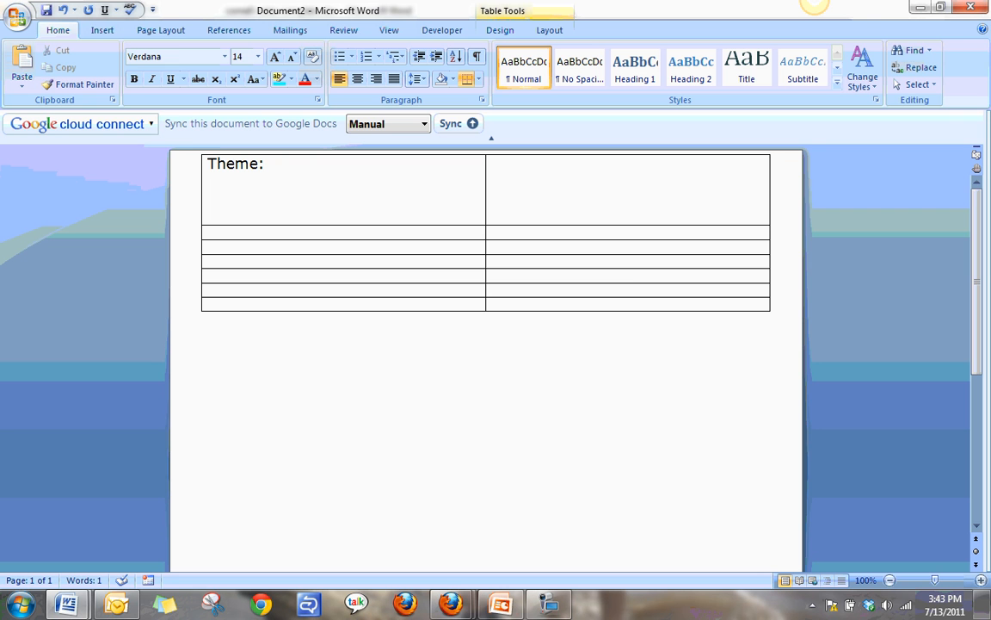
Enter "Name;", "Date:" and "Subject:" on separate lines in the first row's second cell.
left_click(518, 164)
type("Name;")
key("Return")
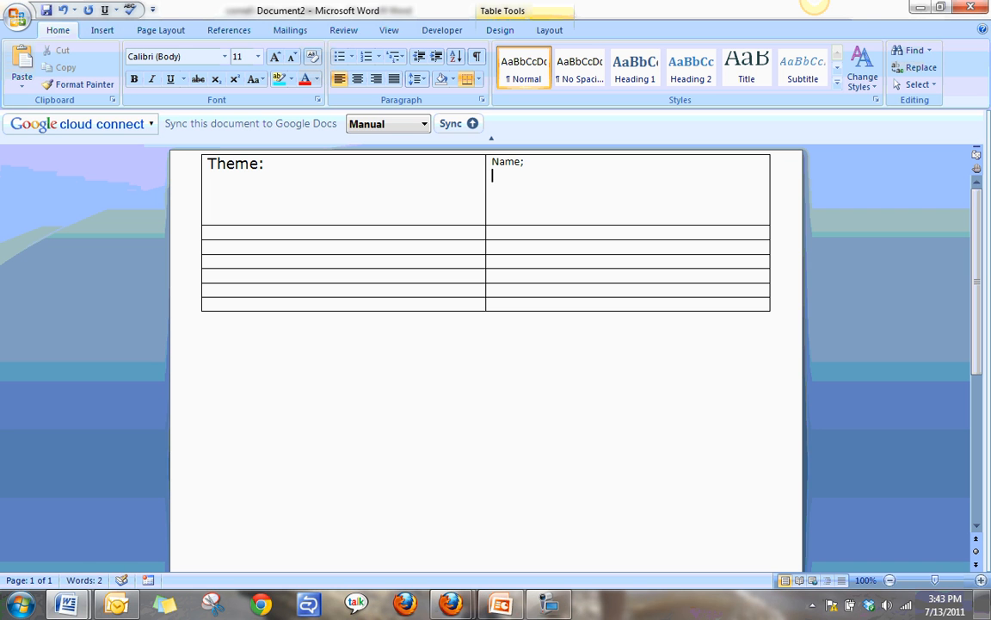
type("Date:")
key("Return")
type("Subject")
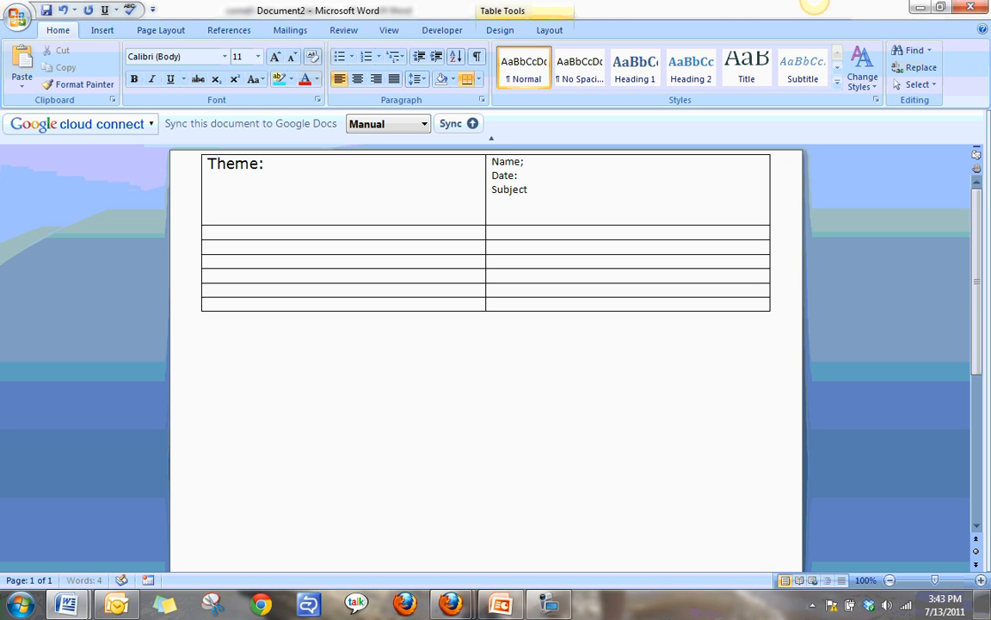
type(":")
Replace the semicolon after "Name" with a colon.
left_click(527, 162)
key("BackSpace")
type(":")
Make the table's second and third rows taller by adding blank lines in their first-column cells.
left_click(394, 229)
key("Return")
key("Return")
key("Return")
key("Return")
key("Return")
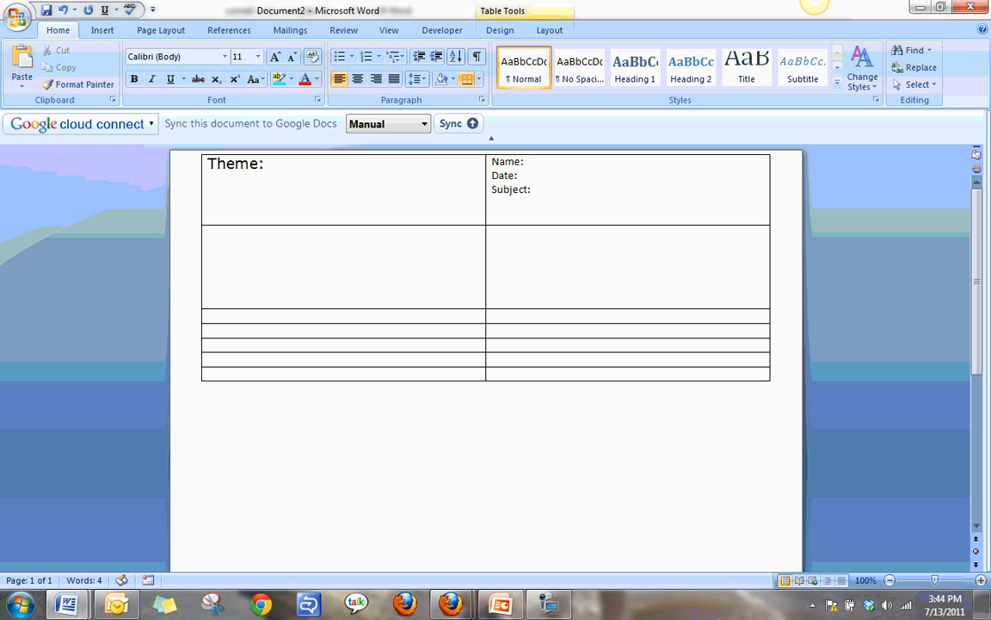
left_click(441, 314)
key("Return")
key("Return")
key("Return")
key("Return")
key("Return")
key("Return")
key("Return")
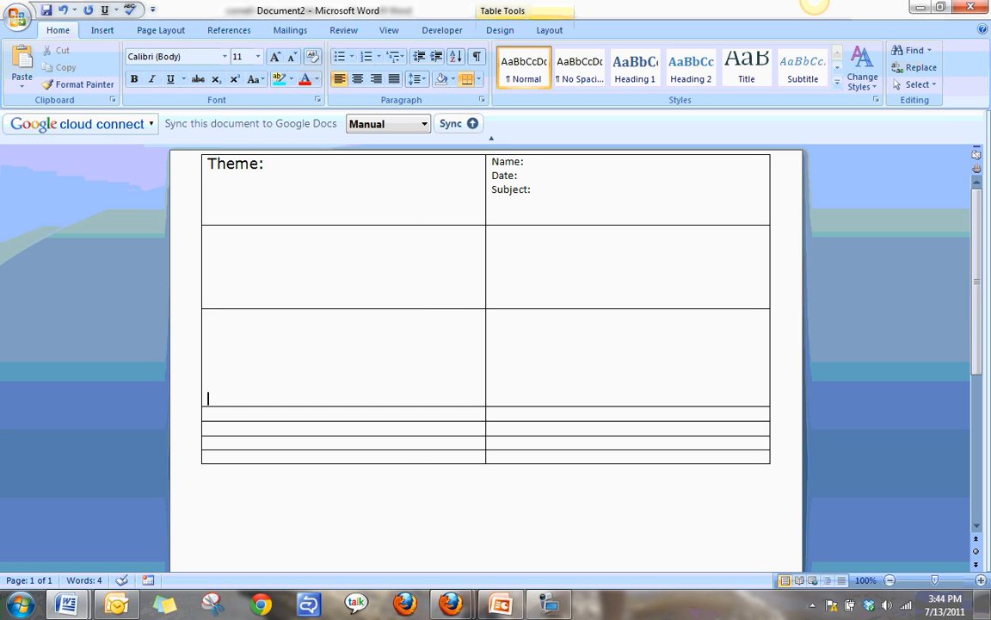
Make the table's fourth and fifth rows taller by adding blank lines in their first-column cells.
left_click(414, 427)
key("Return")
key("Return")
key("Return")
key("Return")
key("Return")
key("Return")
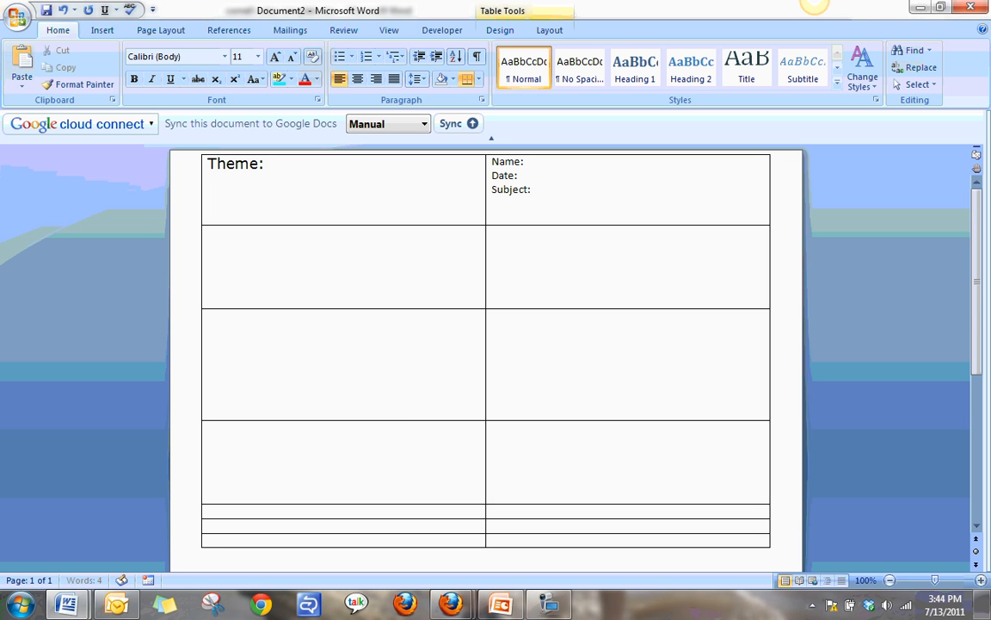
scroll(390, 382, "down", 2)
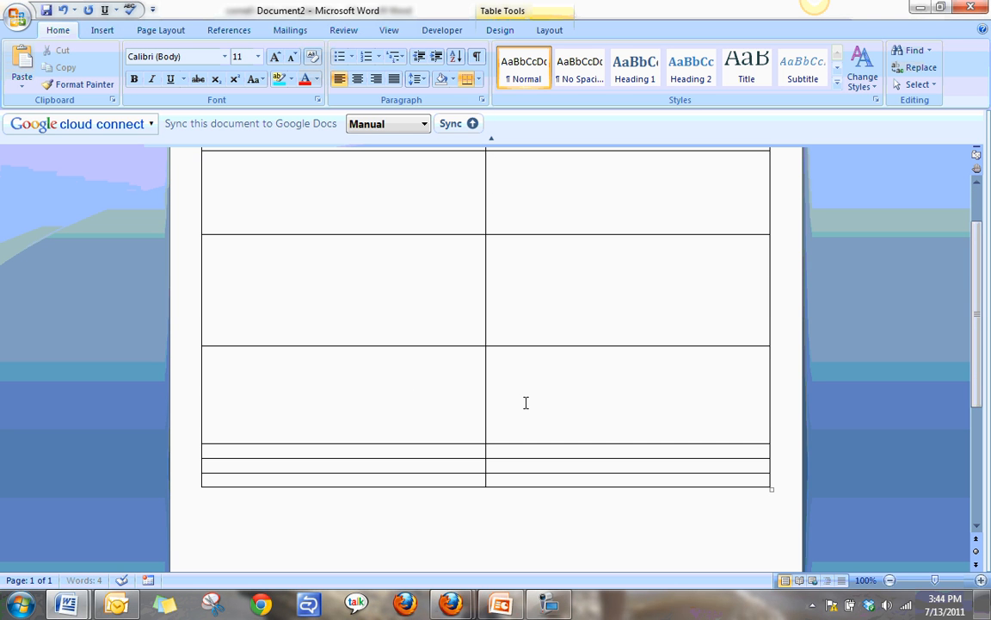
left_click(420, 451)
key("Return")
key("Return")
key("Return")
key("Return")
key("Return")
key("Return")
key("Return")
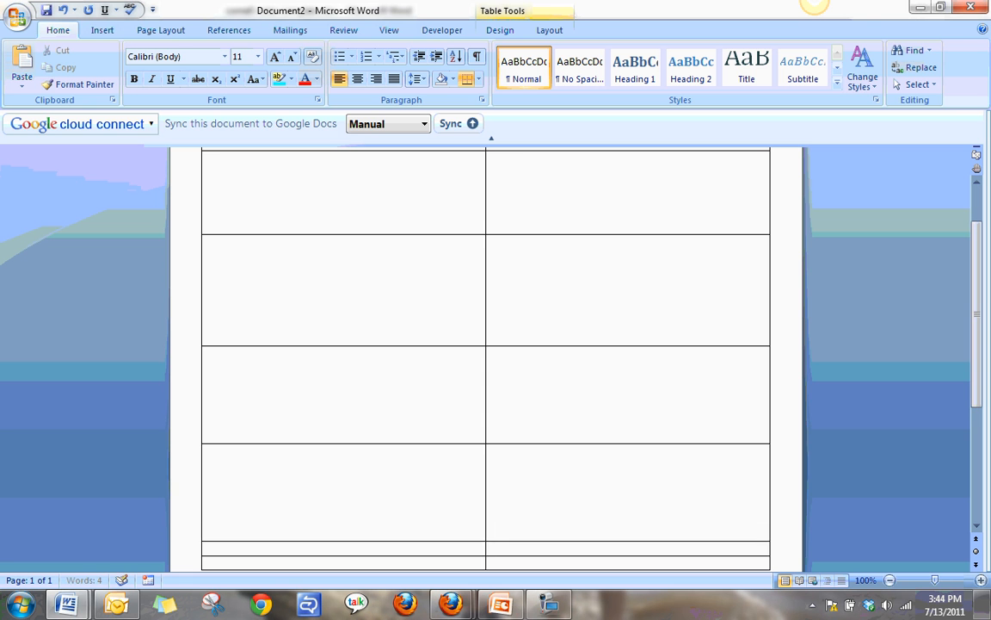
Move the divider between the table's two columns so the first column is slightly narrower than the second.
scroll(439, 444, "up", 2)
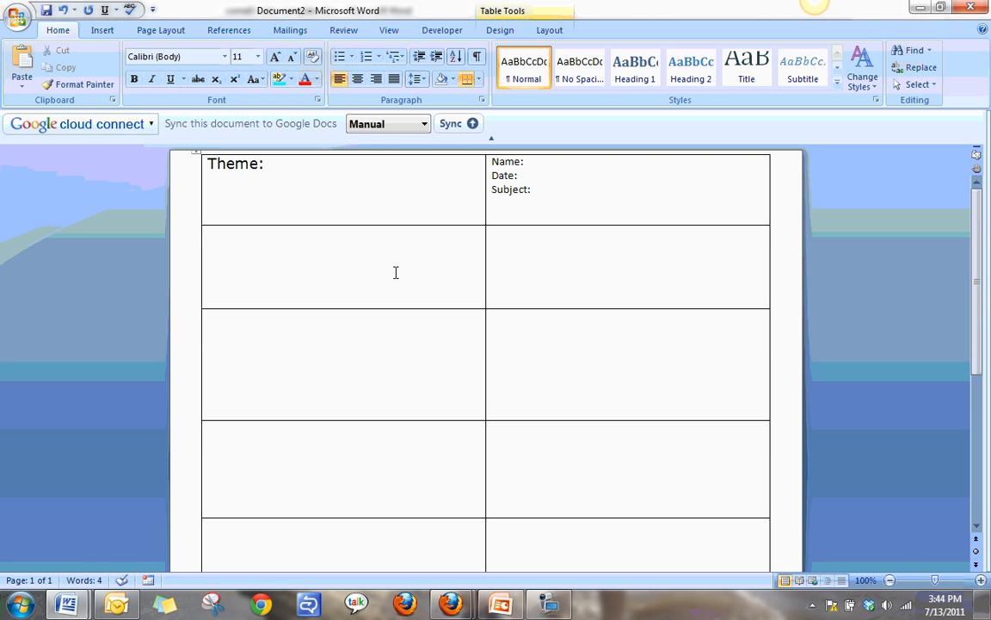
left_click_drag(484, 201, 452, 205)
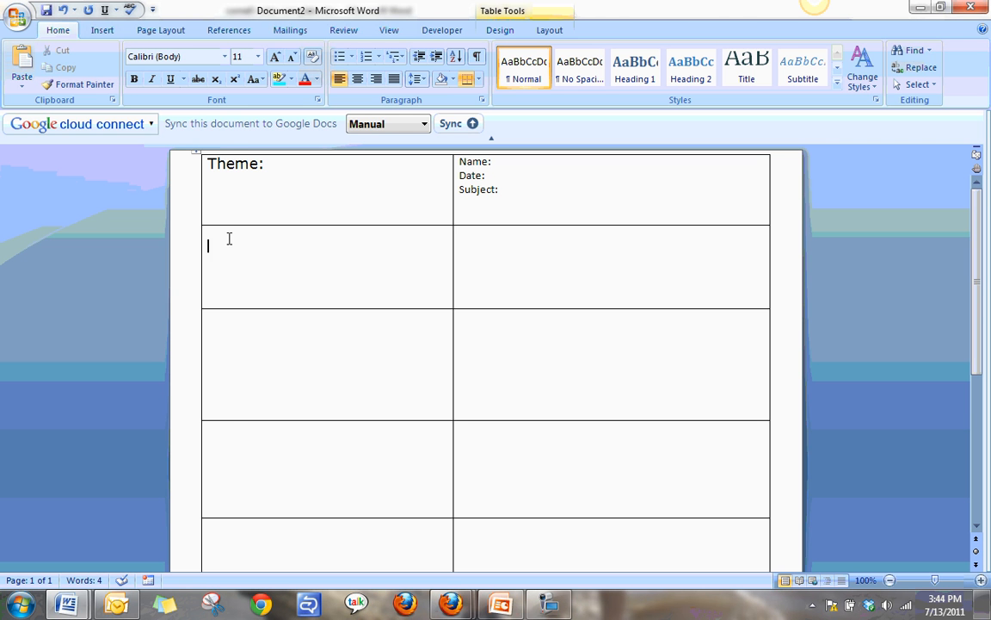
Add "The Great Depression" after "Theme:" in the first cell, using the Comic Sans MS font.
left_click(225, 59)
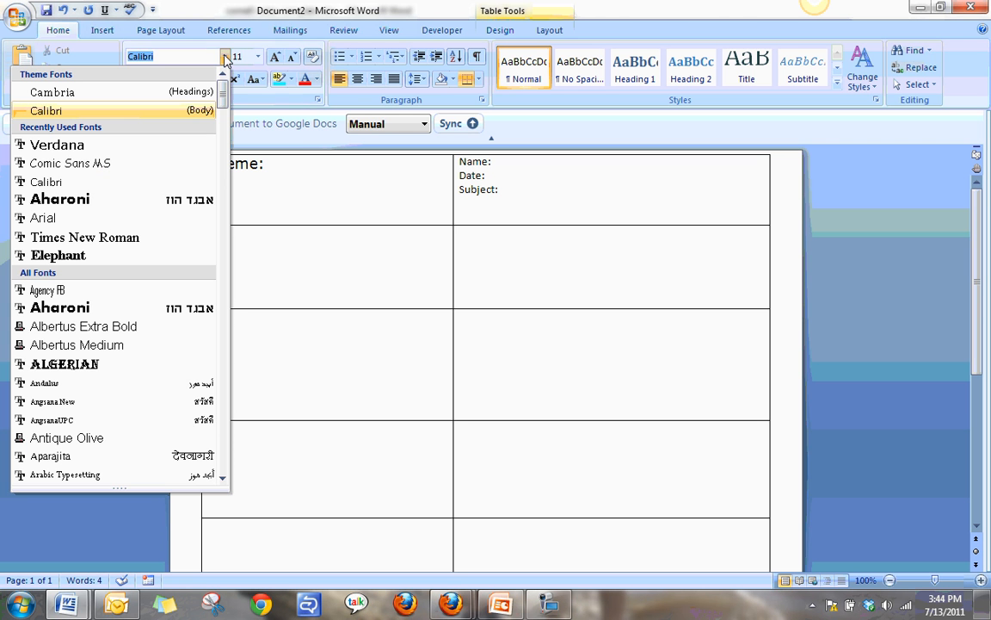
left_click(291, 163)
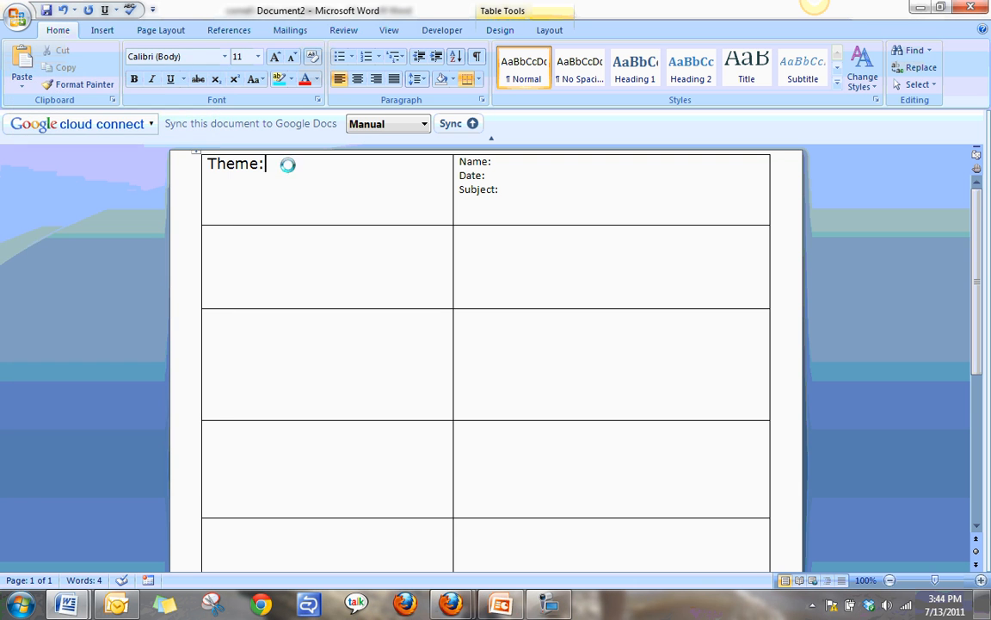
left_click(224, 57)
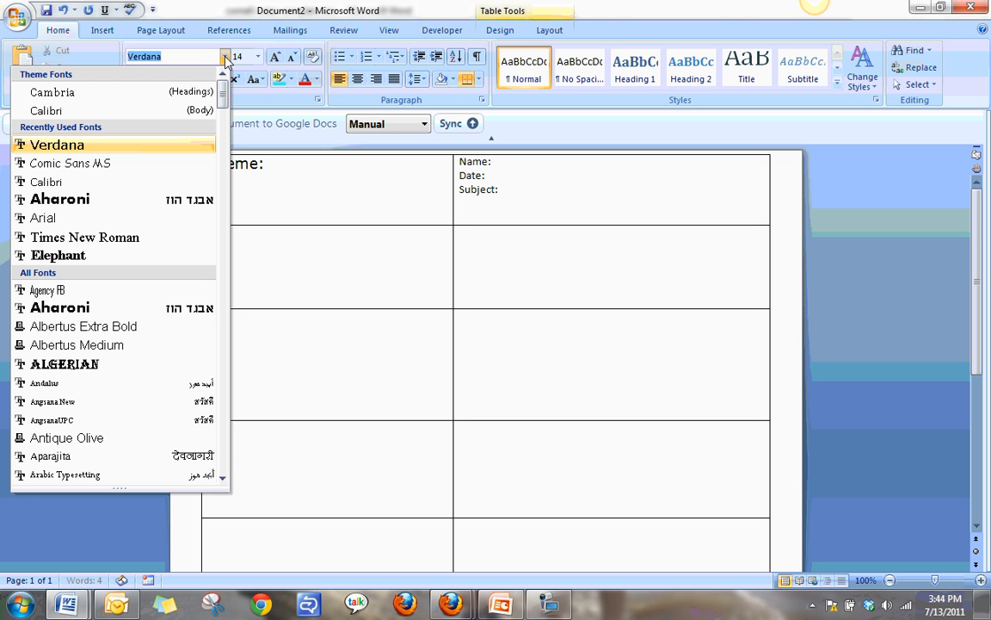
left_click(164, 163)
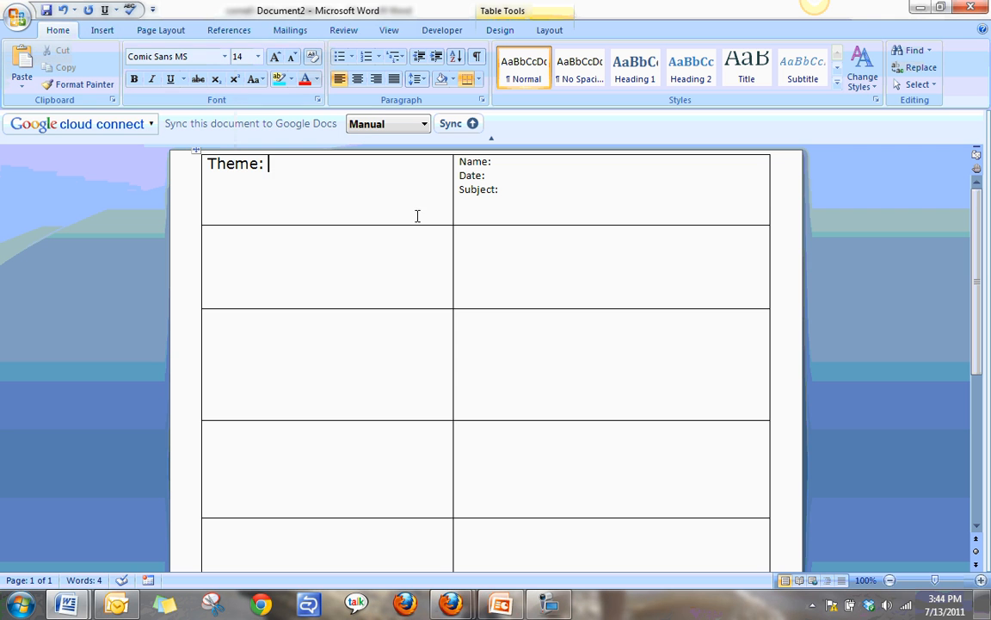
type("The Great ")
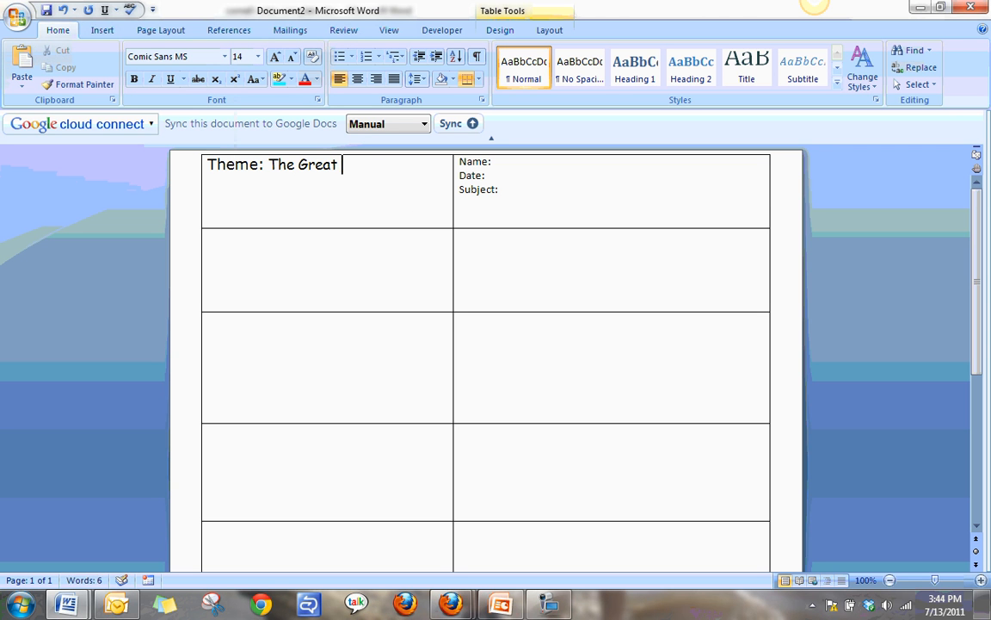
type("Depression")
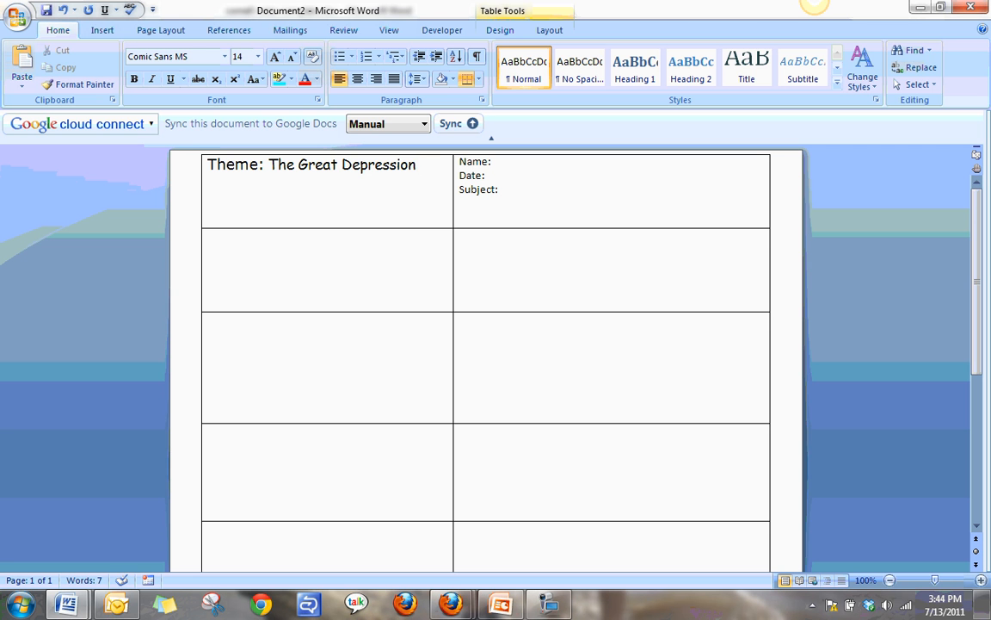
Set the font in the second row's first cell to Comic Sans MS, size 14.
left_click(337, 238)
left_click(223, 57)
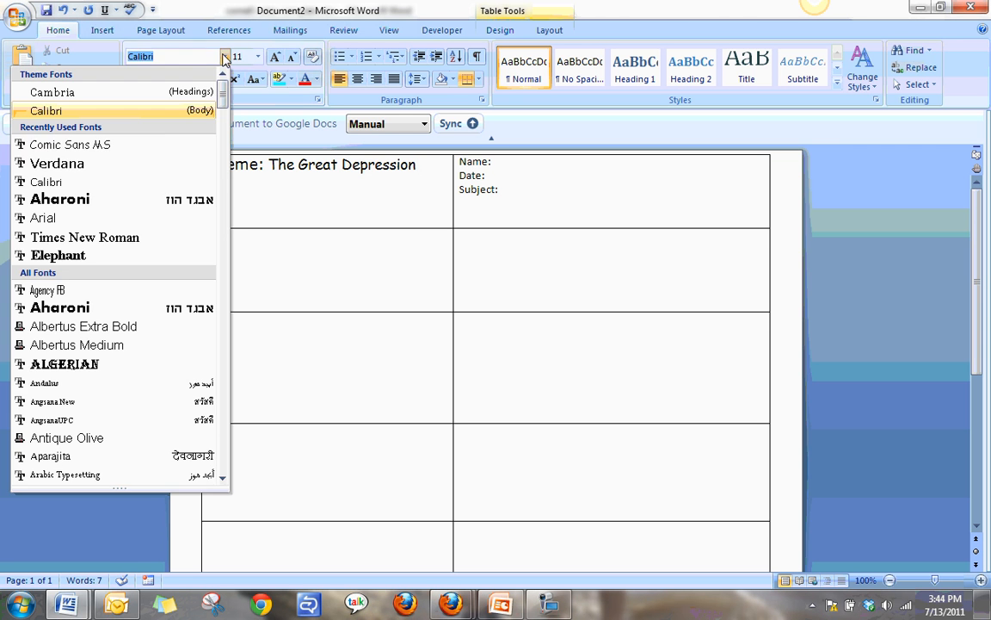
left_click(152, 146)
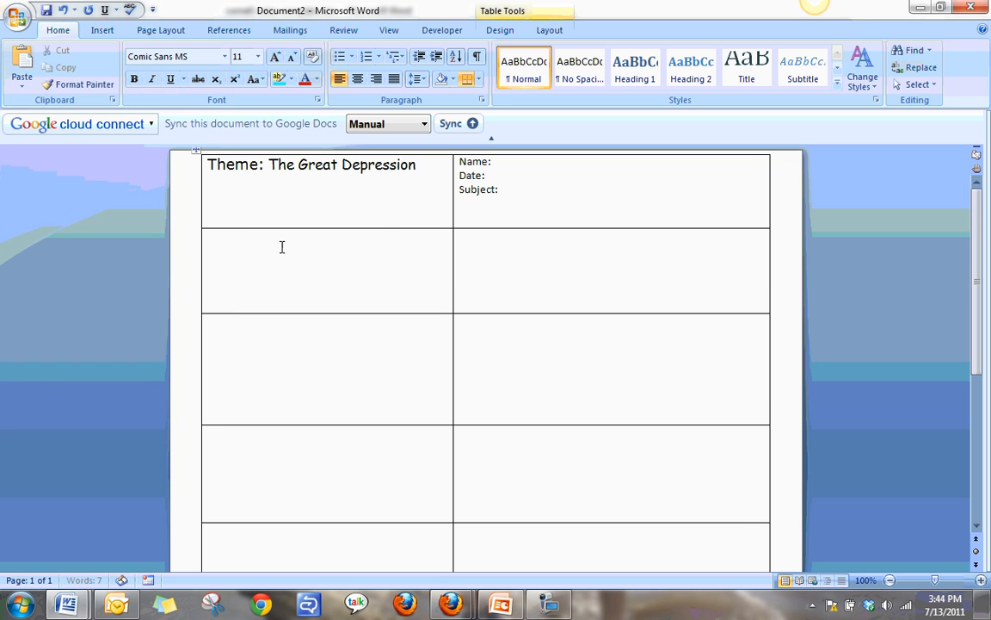
left_click(258, 57)
left_click(240, 139)
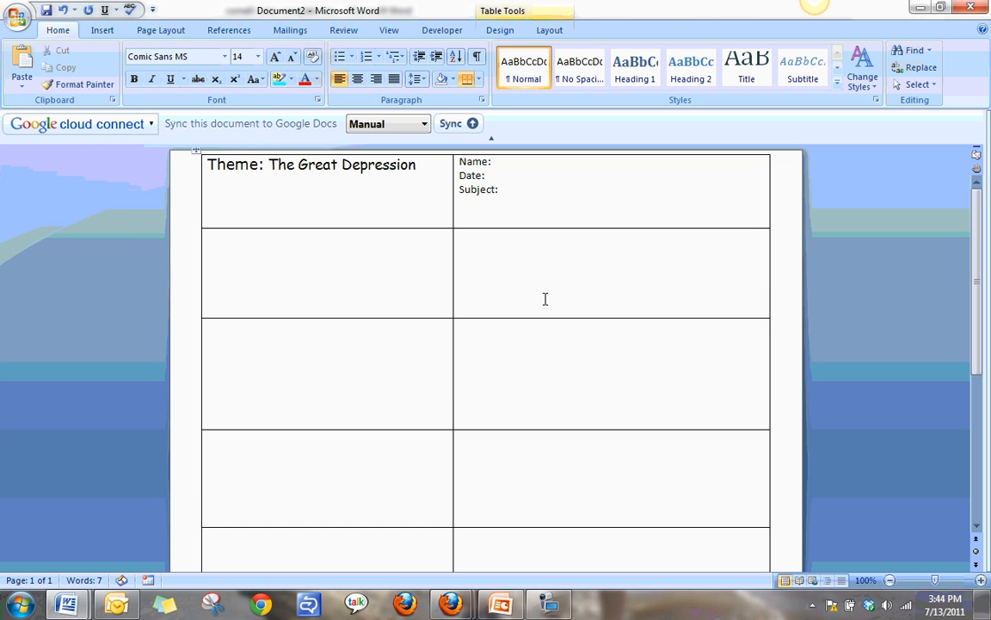
Enter "Why did so many investors purchase stocks on margin rather than paying cash?" in the second row's first cell.
type("Why did so")
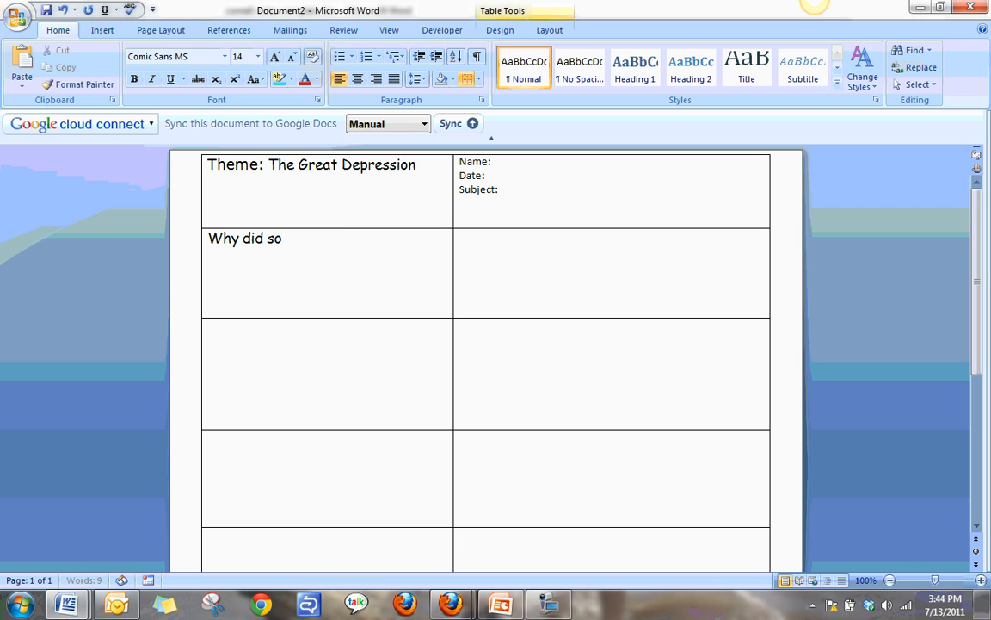
type(" many invest")
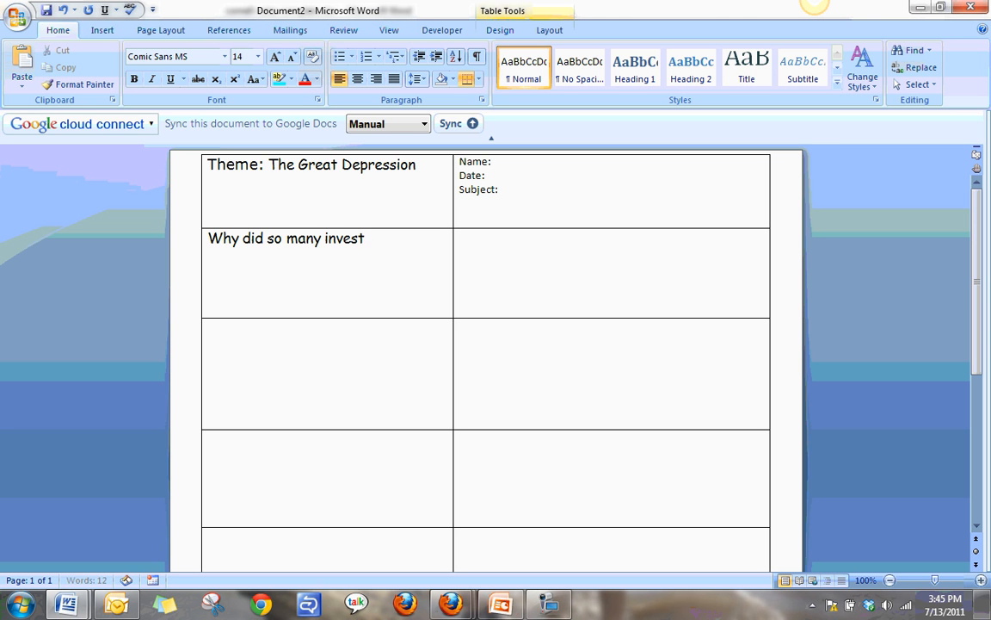
type("ors purchase stoc")
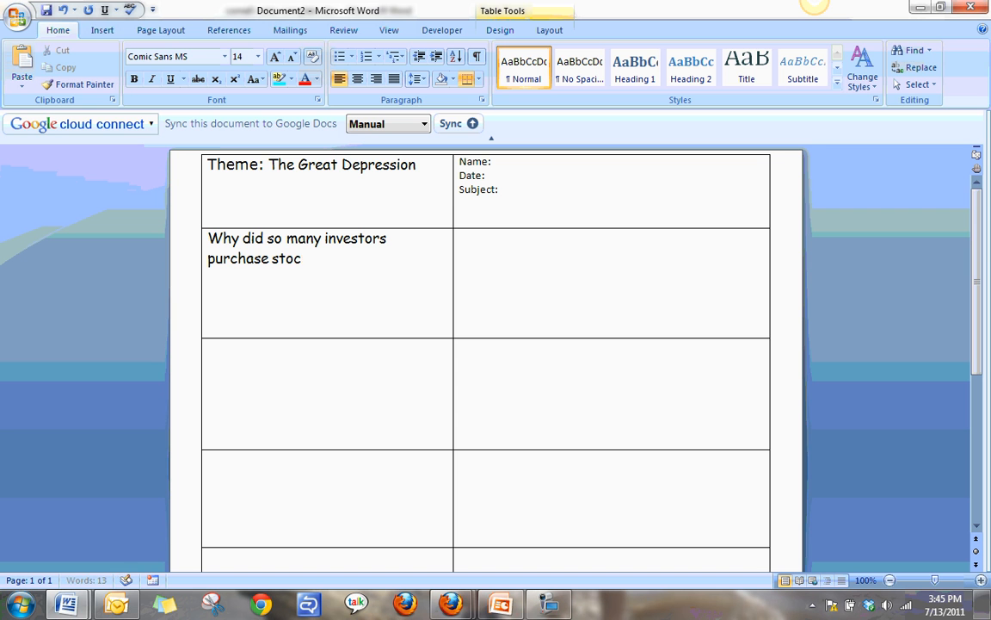
type("ks on margin rat")
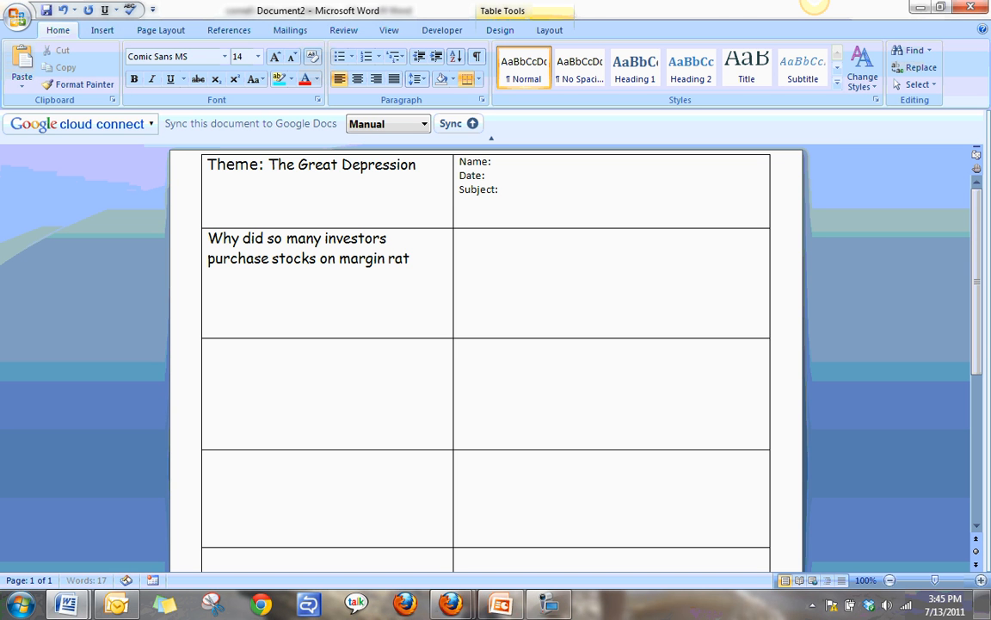
type("her than paying")
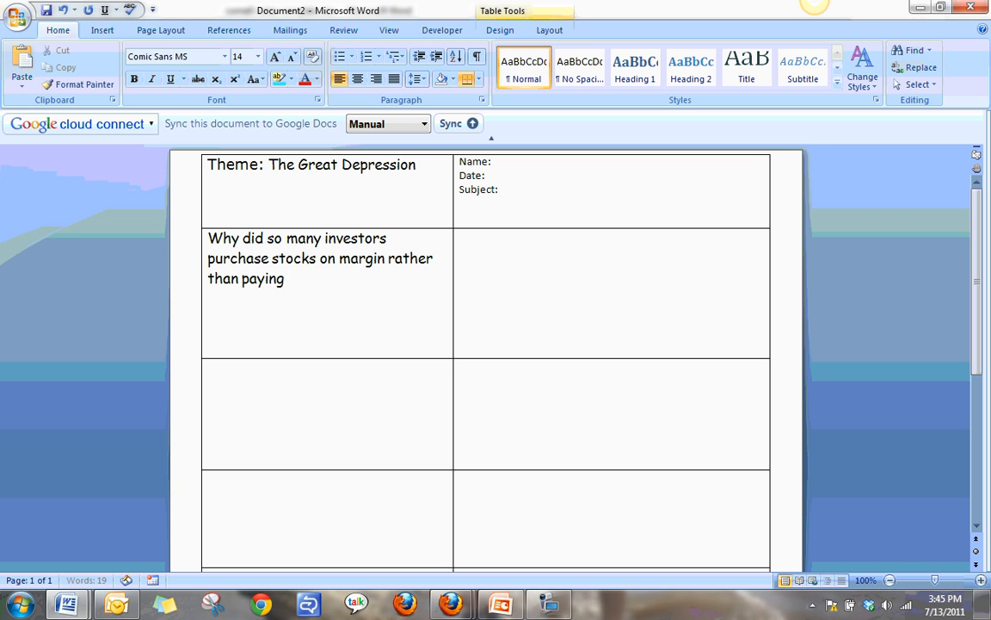
type(" cash.")
key("BackSpace")
type("?")
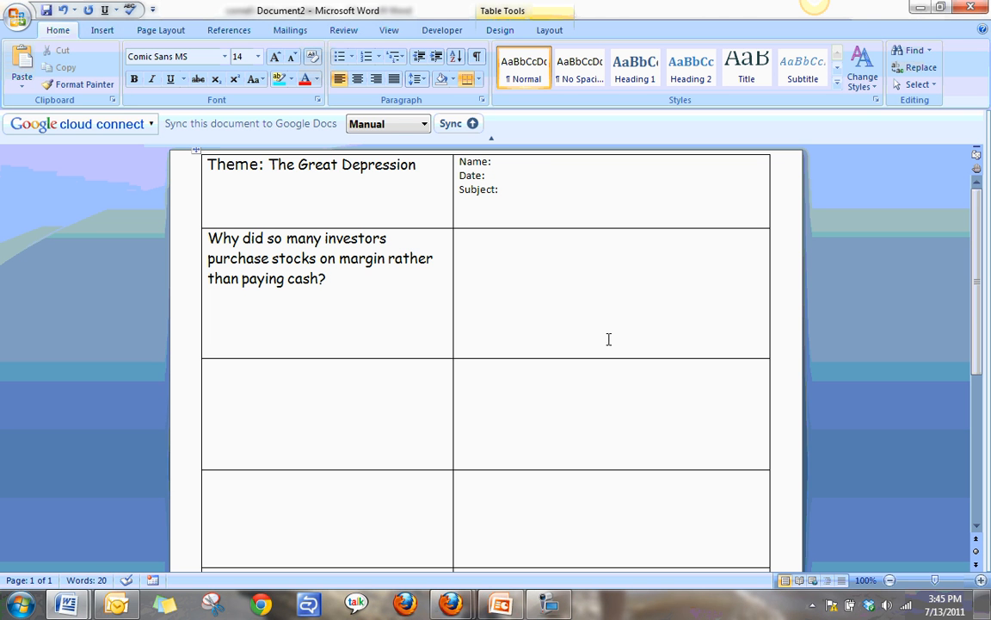
Remove the surplus blank lines below the question in the second row's first cell to shorten the row.
left_click(383, 318)
key("Delete")
key("Delete")
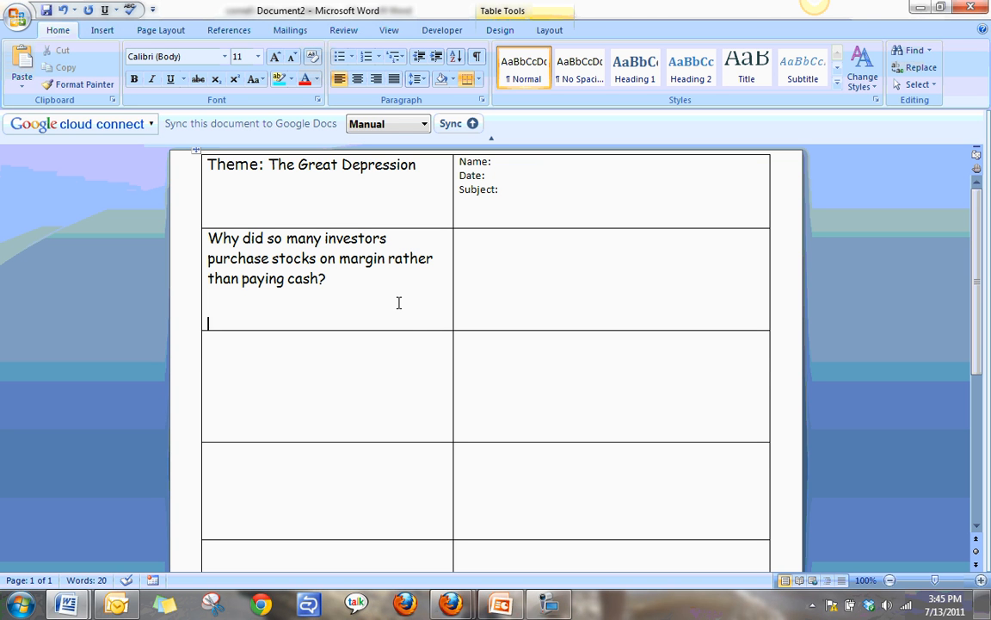
Place the insertion point in the empty cell beside the investors question and bring up the developer controls.
left_click(484, 253)
left_click(442, 31)
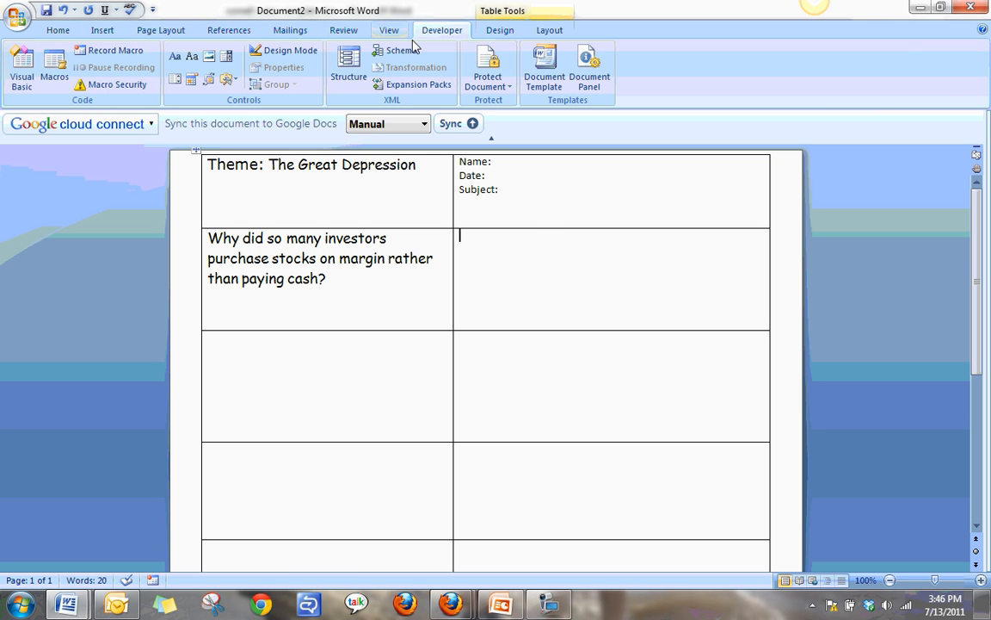